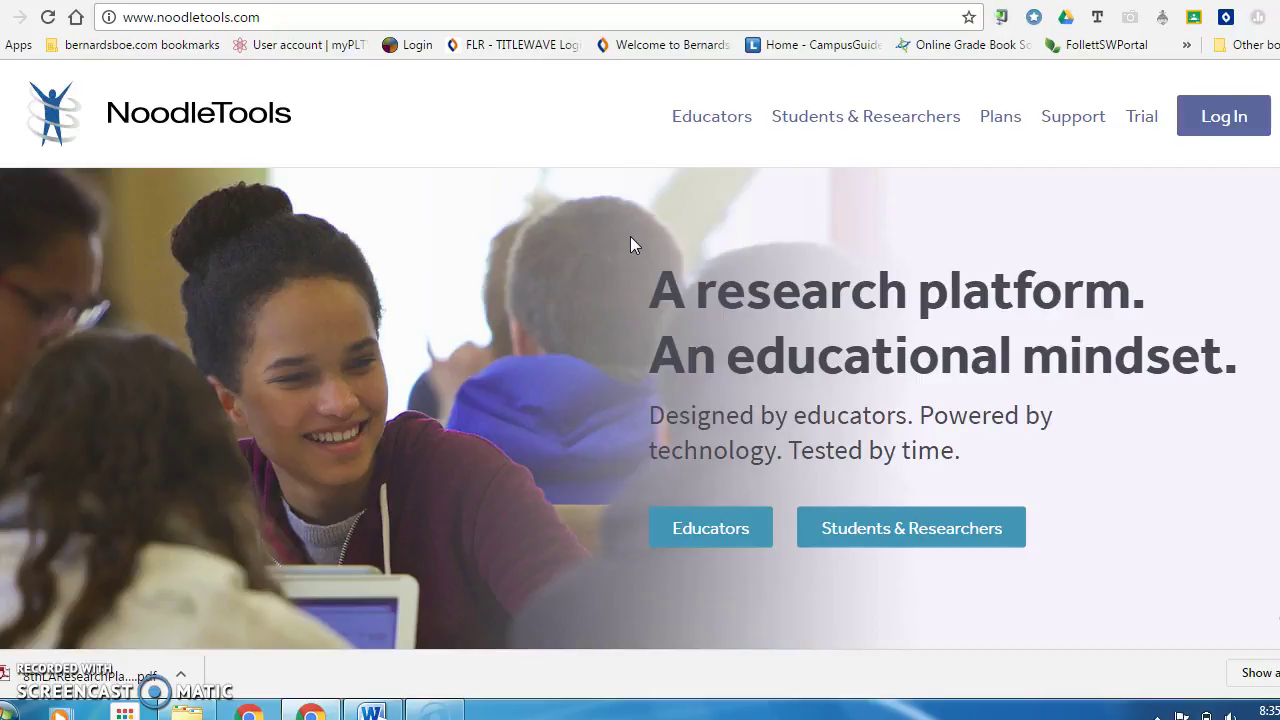
Step: Sign in to NoodleTools with the teacher's own username and password, fixing a mistyped password
click(1237, 122)
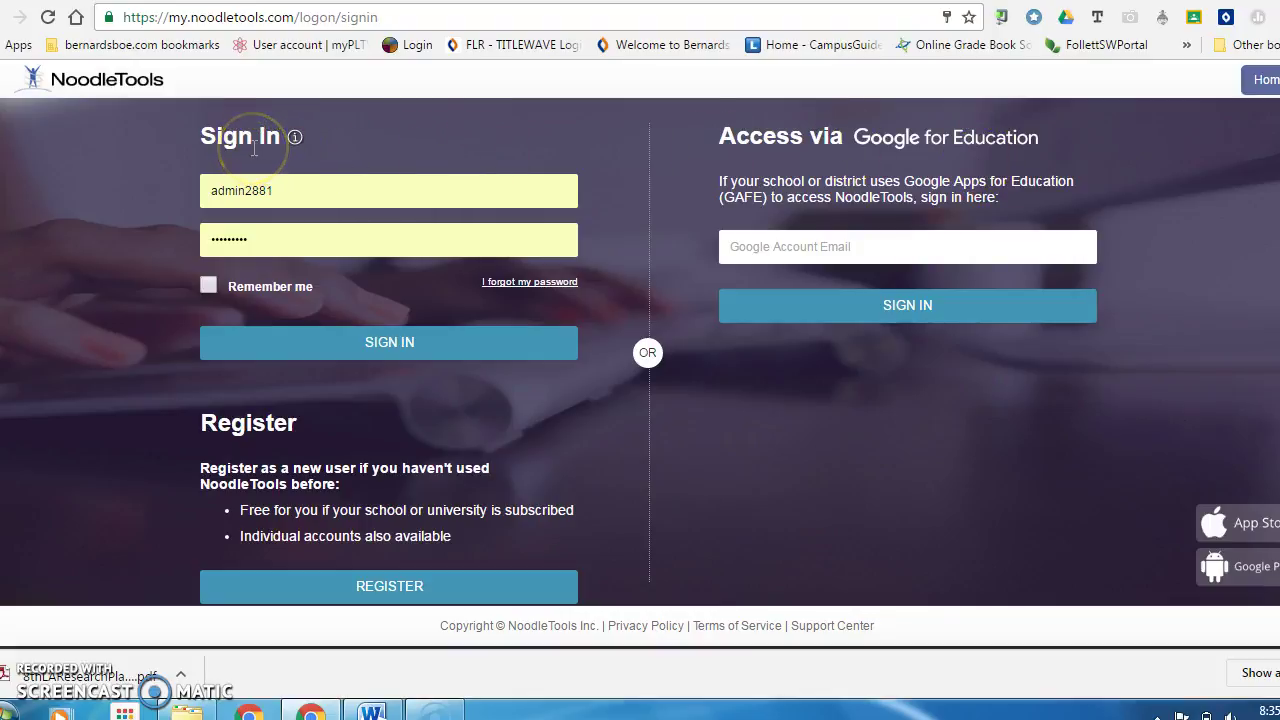
double_click(280, 190)
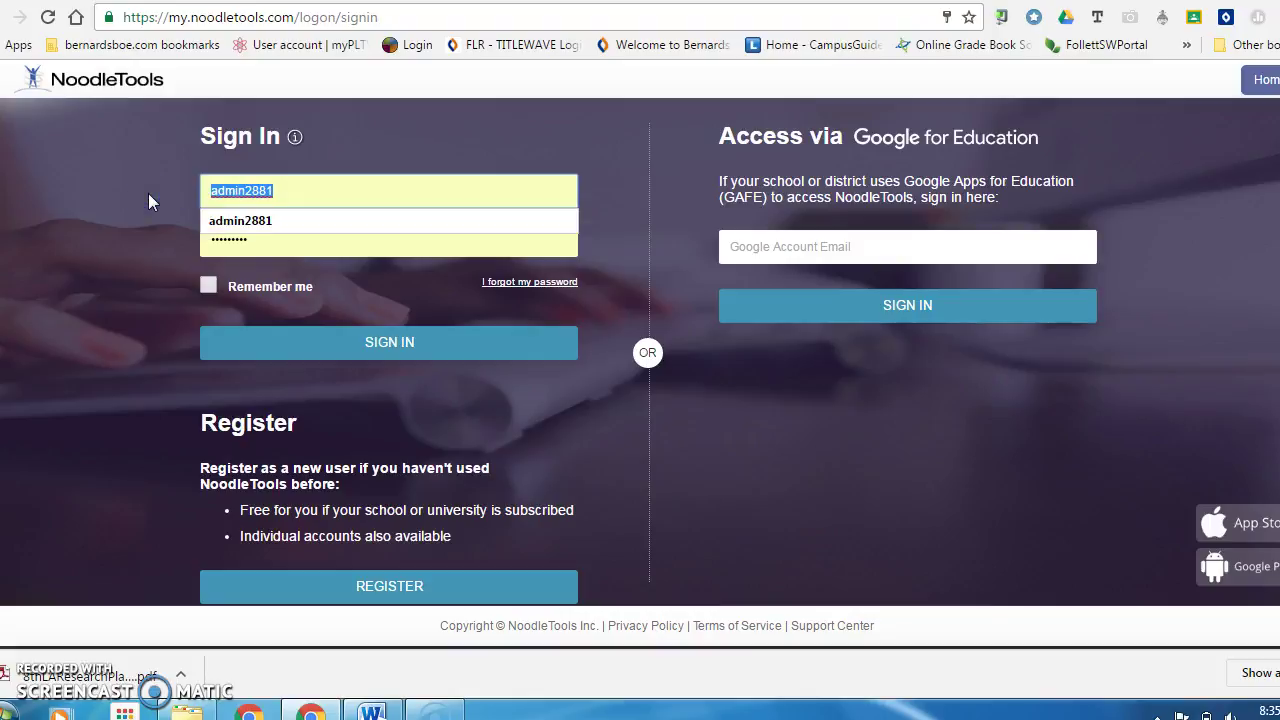
text(dgoetjen)
key(Tab)
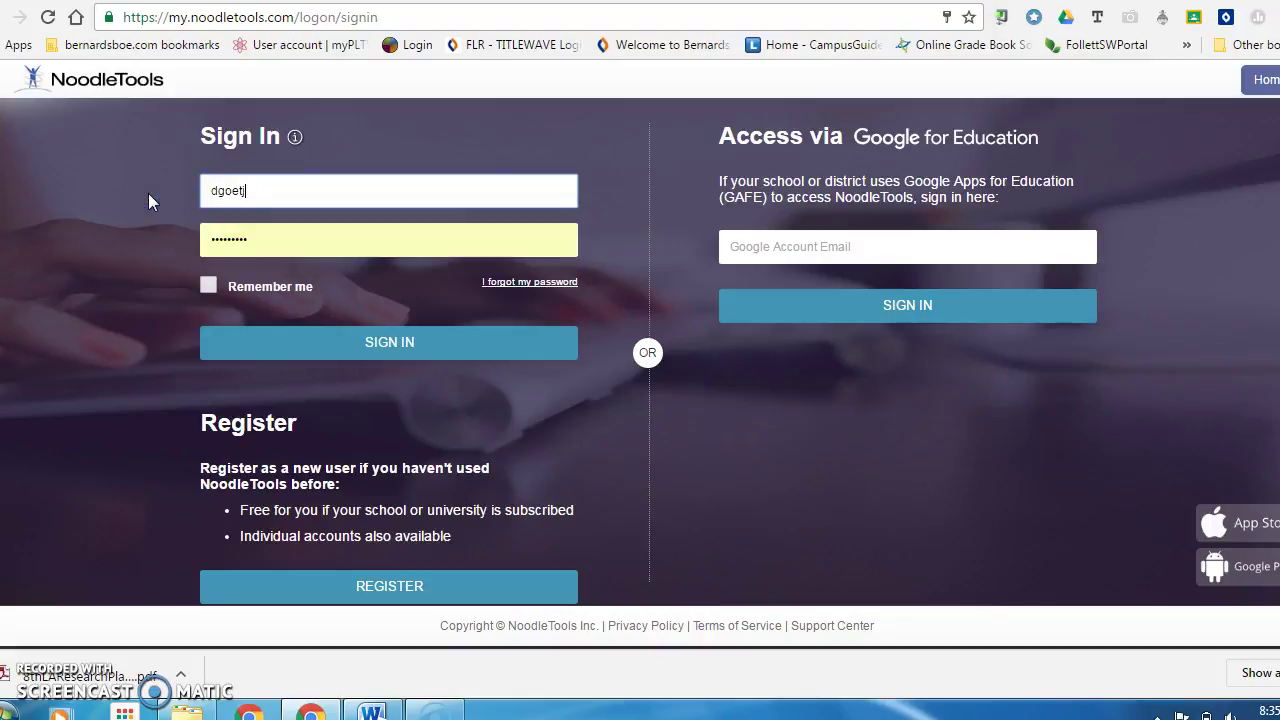
text(****)
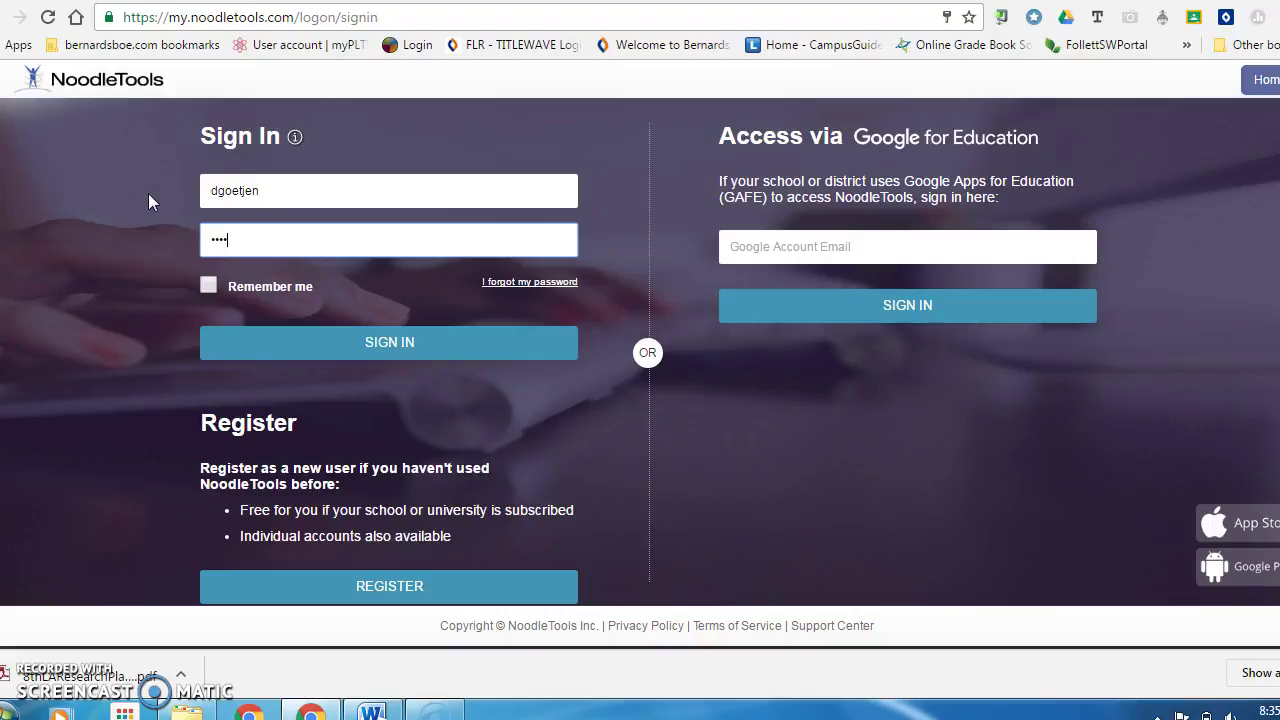
key(BackSpace)
key(BackSpace)
key(BackSpace)
key(BackSpace)
text(********)
key(Return)
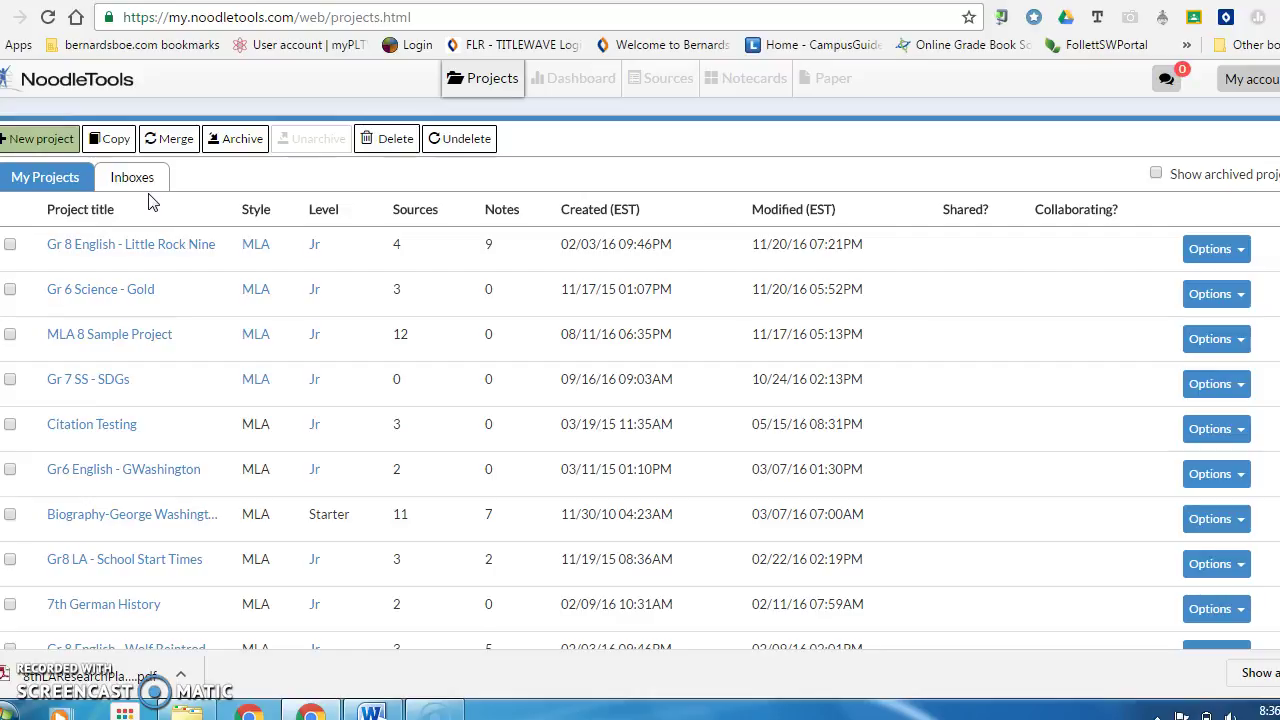
click(67, 186)
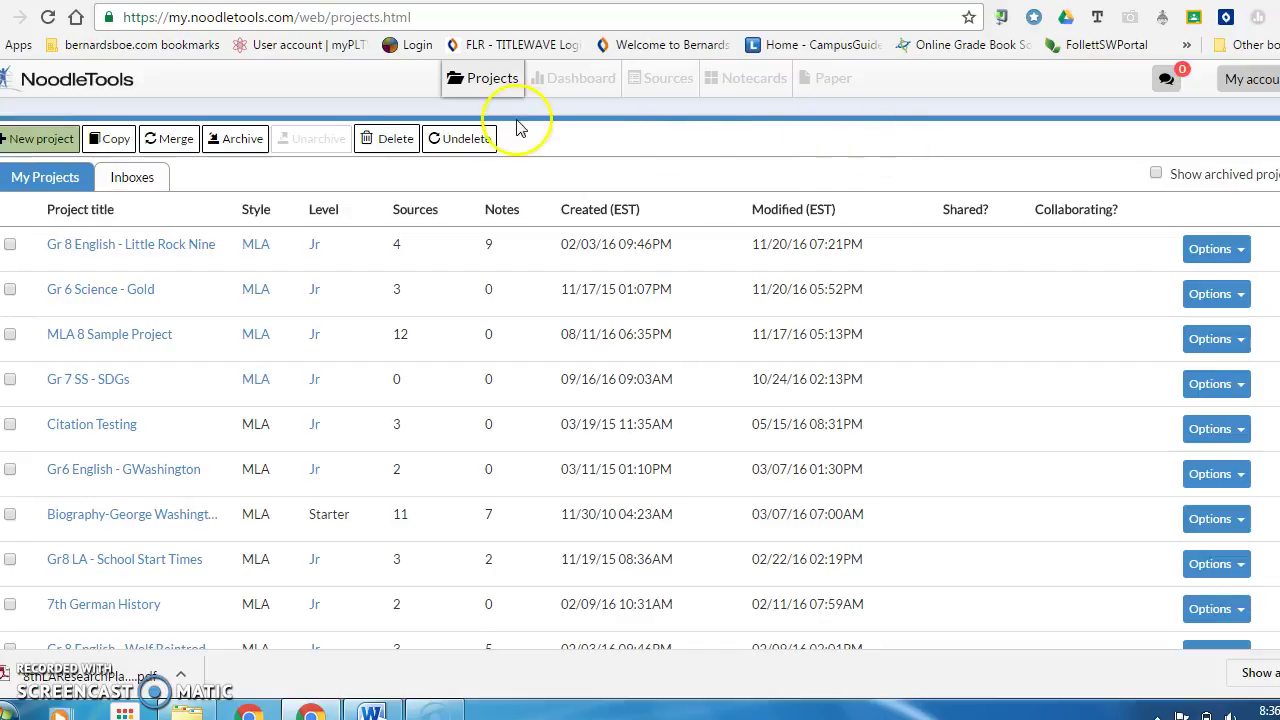
Step: Title a new project 'Gr 8 LA - Animal Testing', keeping MLA style and Junior level
click(41, 139)
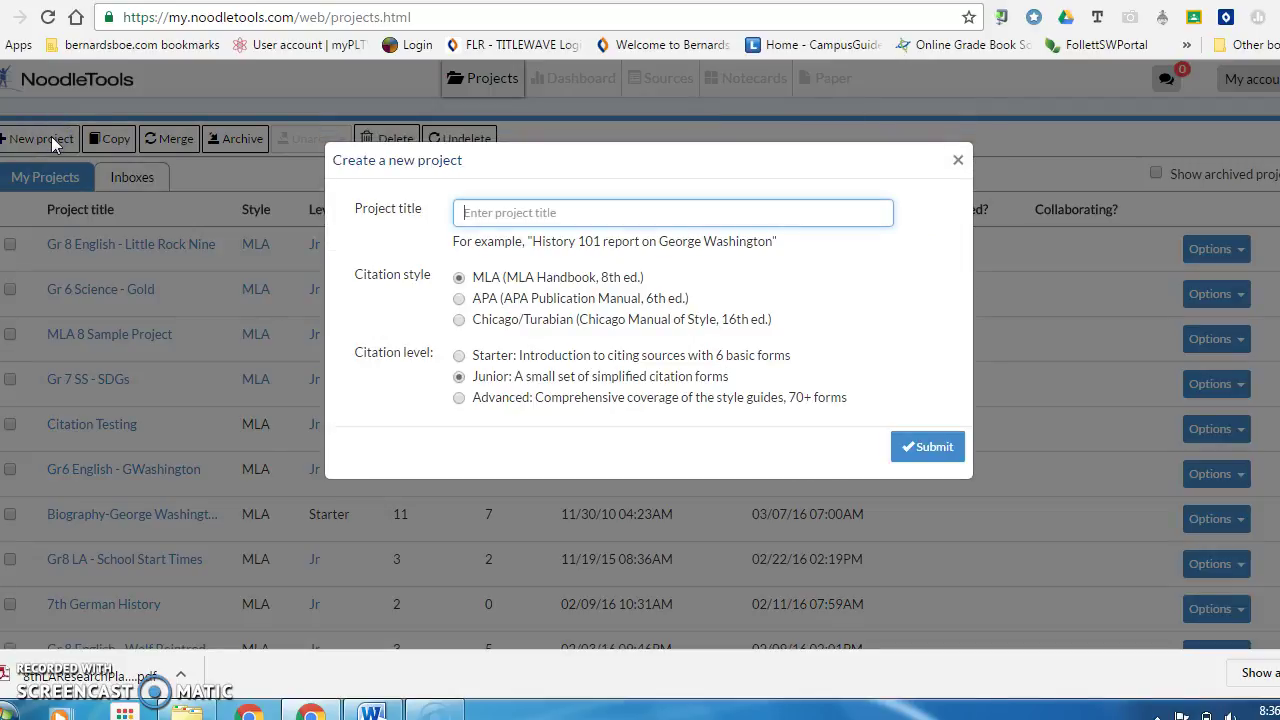
click(488, 214)
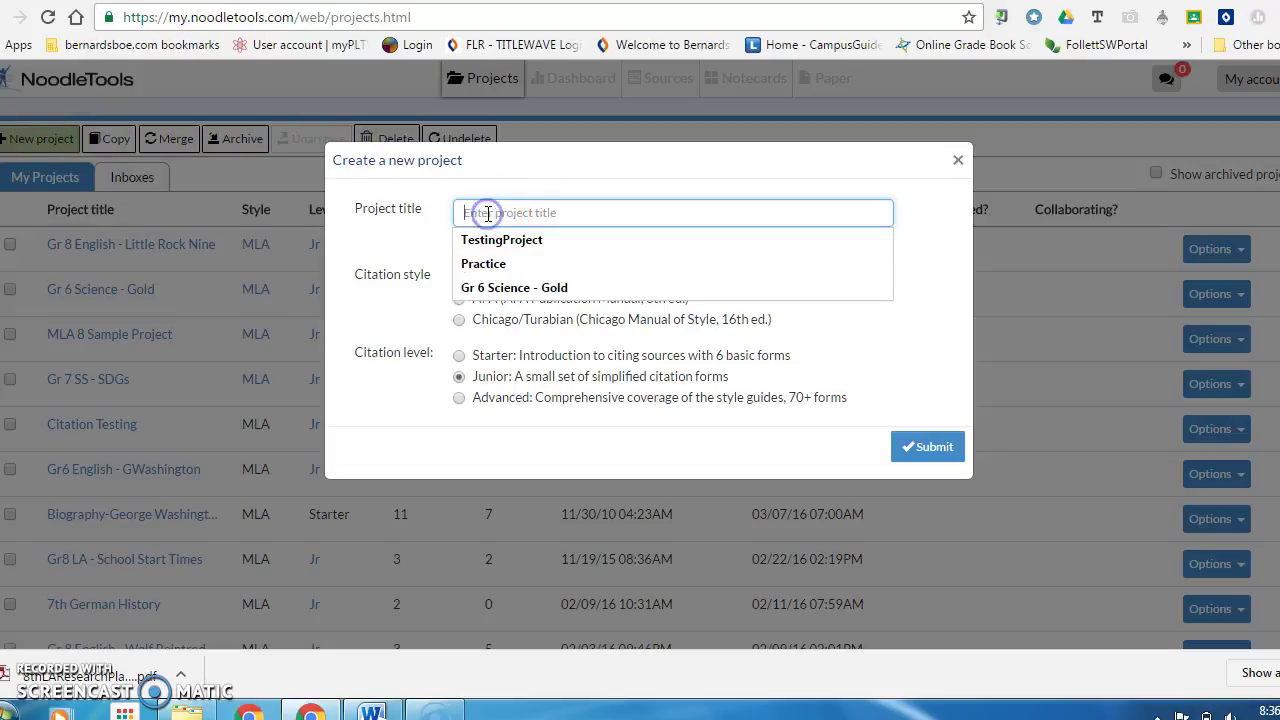
text(Gr 8)
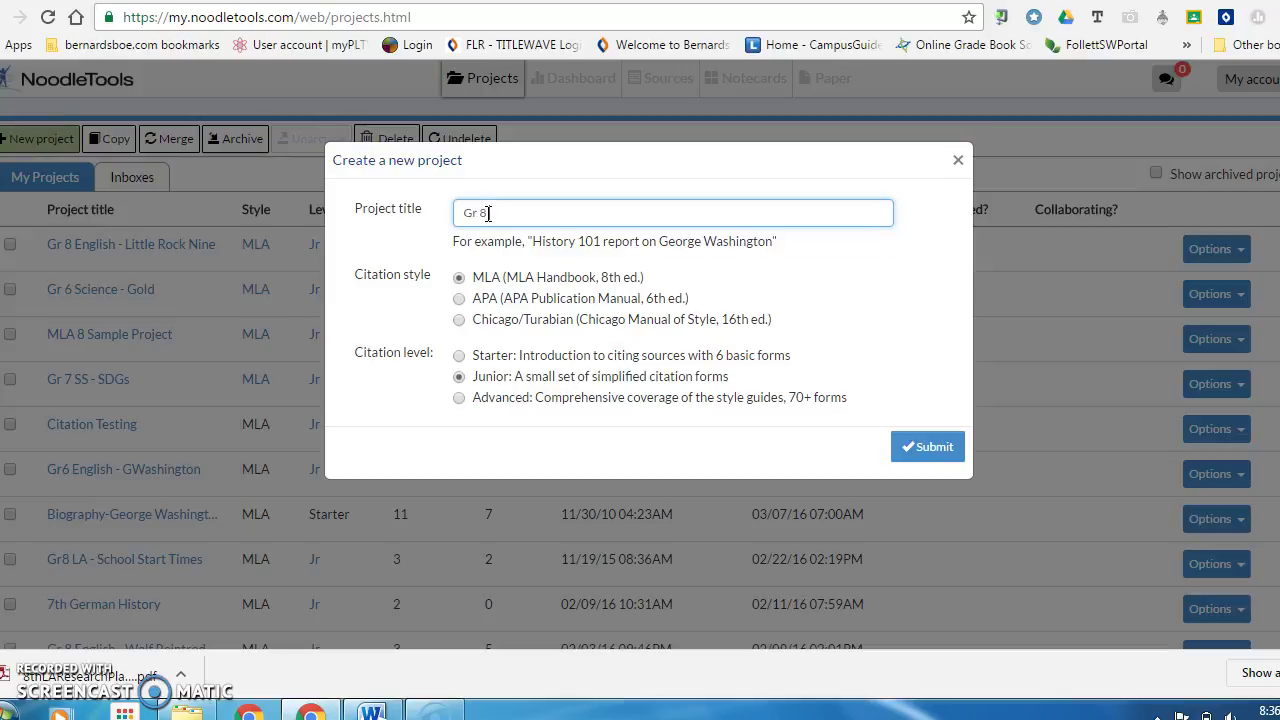
text( LA - Animal Testing)
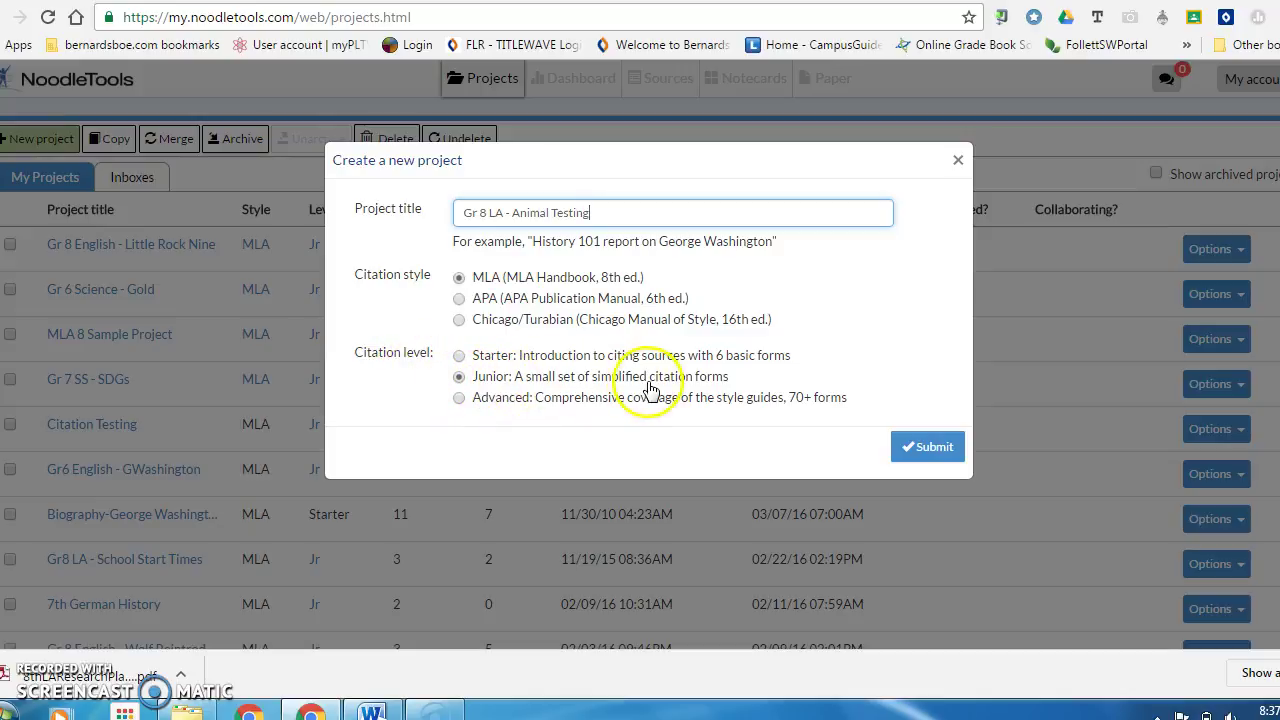
click(930, 450)
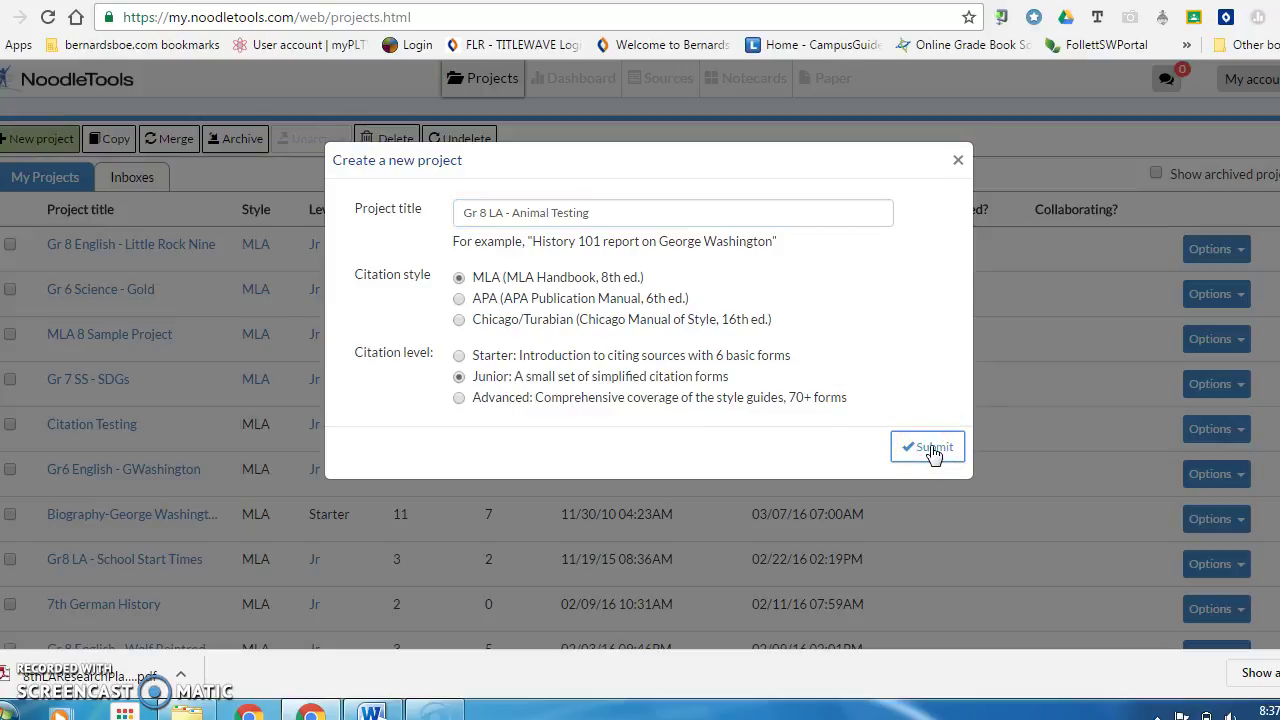
Step: Create the Gr 8 LA - Animal Testing project and go to its empty Sources page
click(931, 450)
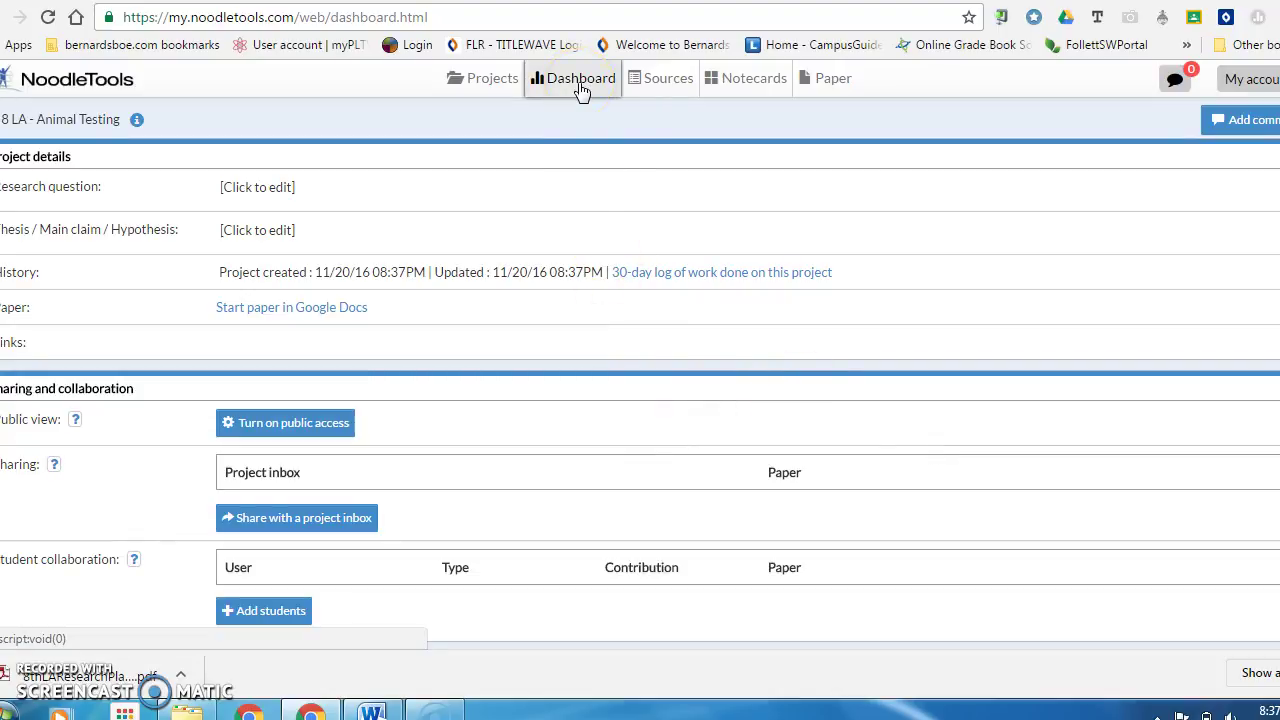
click(664, 86)
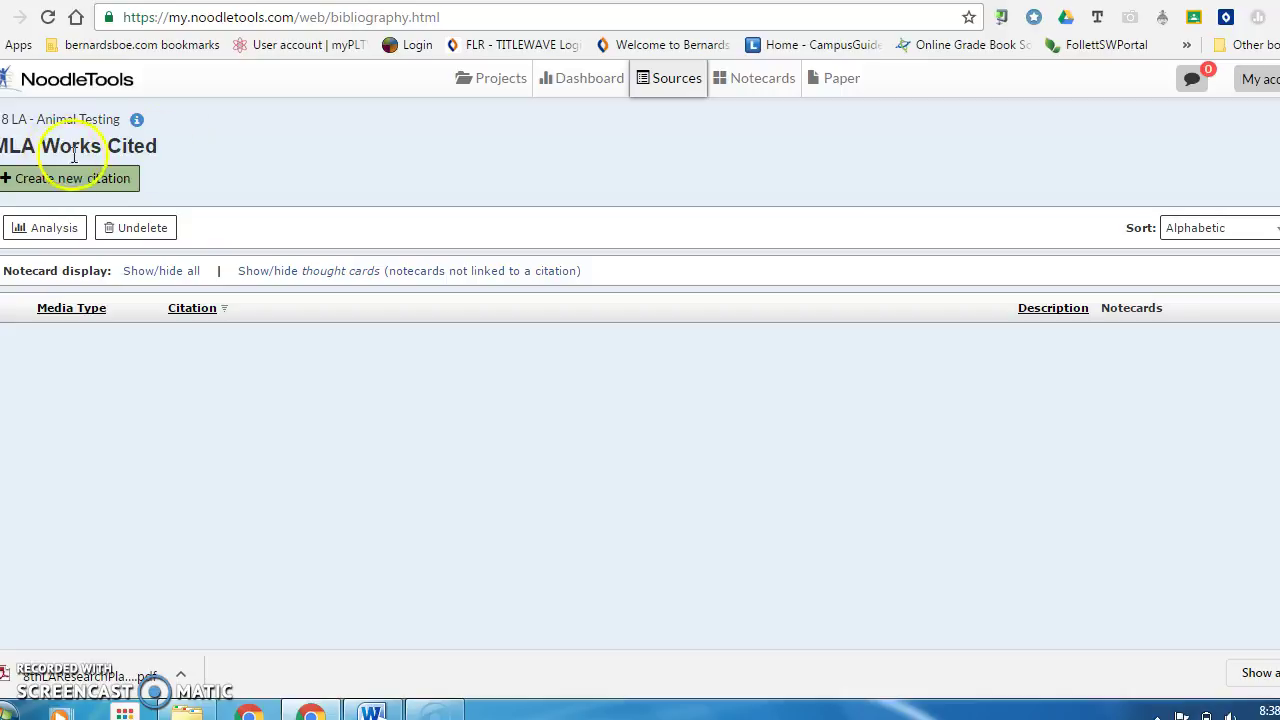
Step: Start a new citation from the empty MLA Works Cited page
click(92, 178)
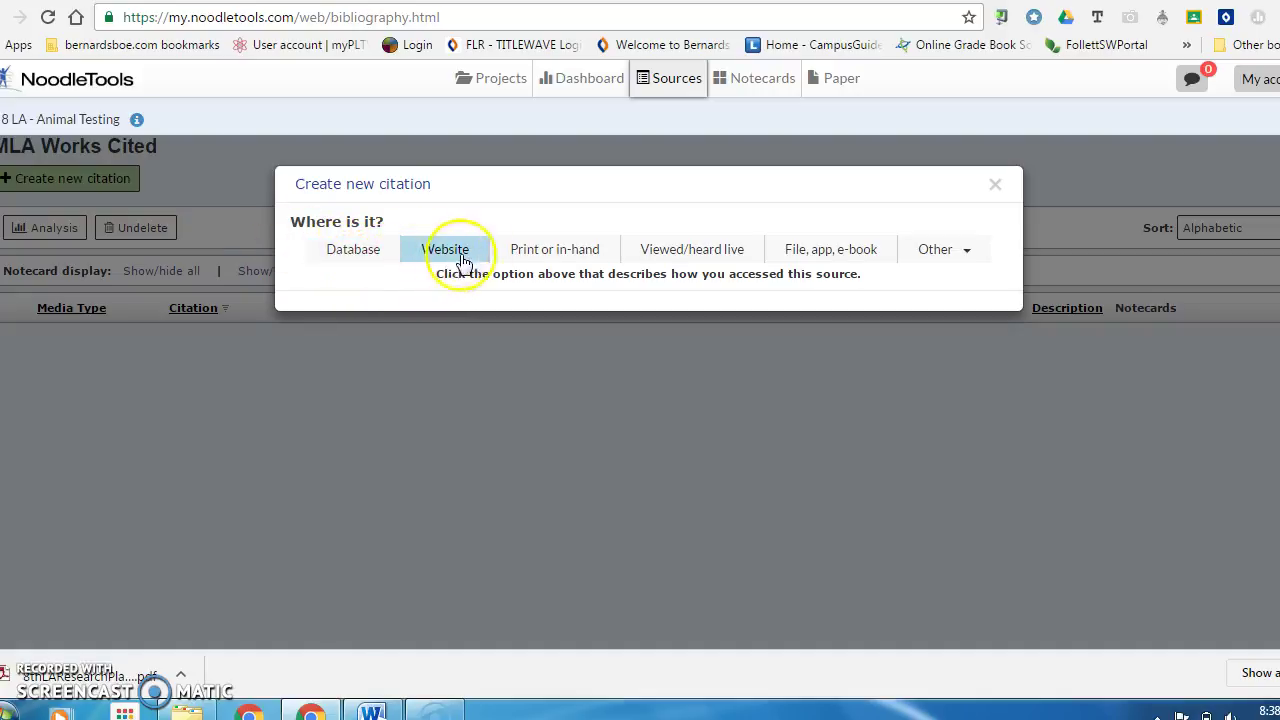
Step: Look over the Print, Viewed/heard live, File and Other options, then choose Database
click(584, 258)
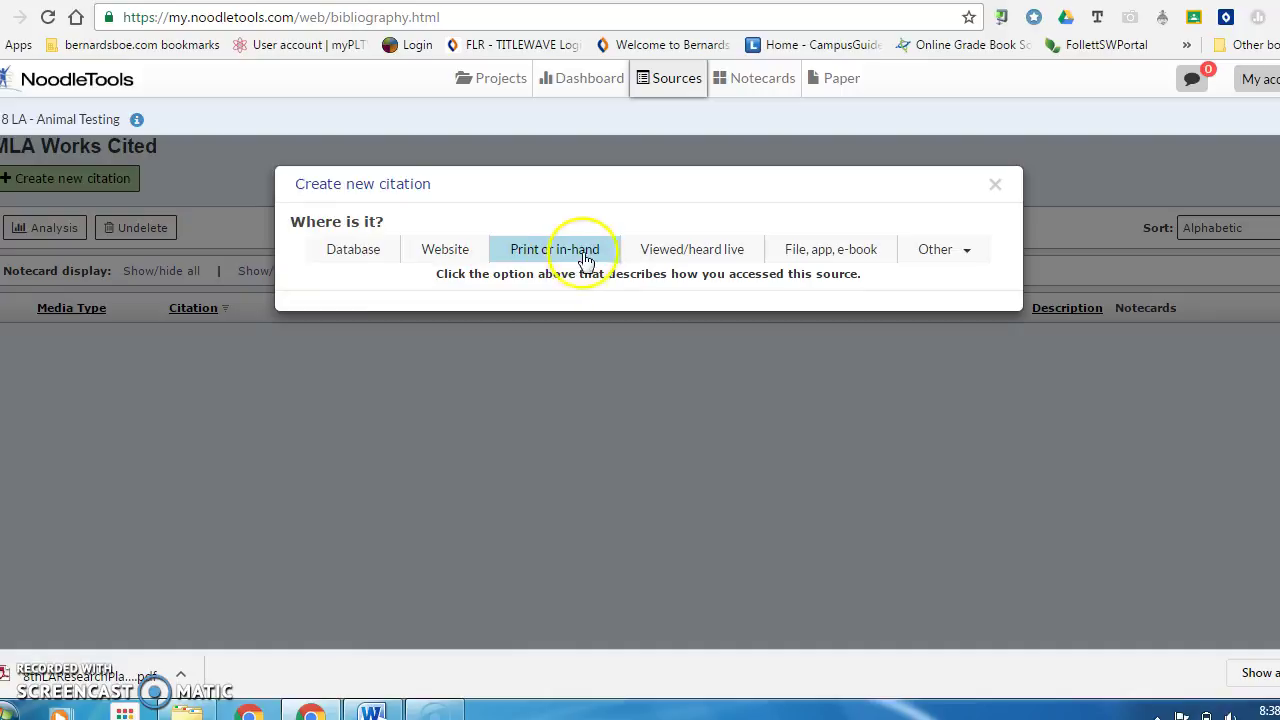
click(730, 262)
click(735, 262)
click(814, 255)
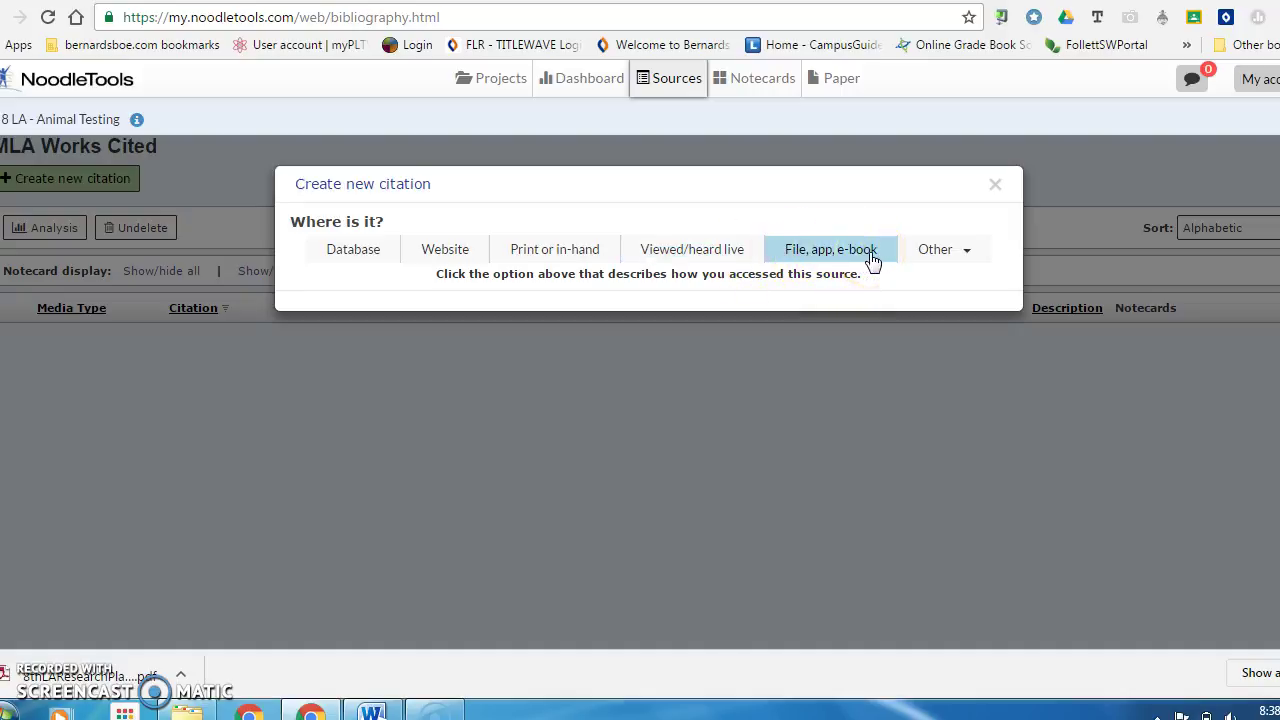
click(851, 258)
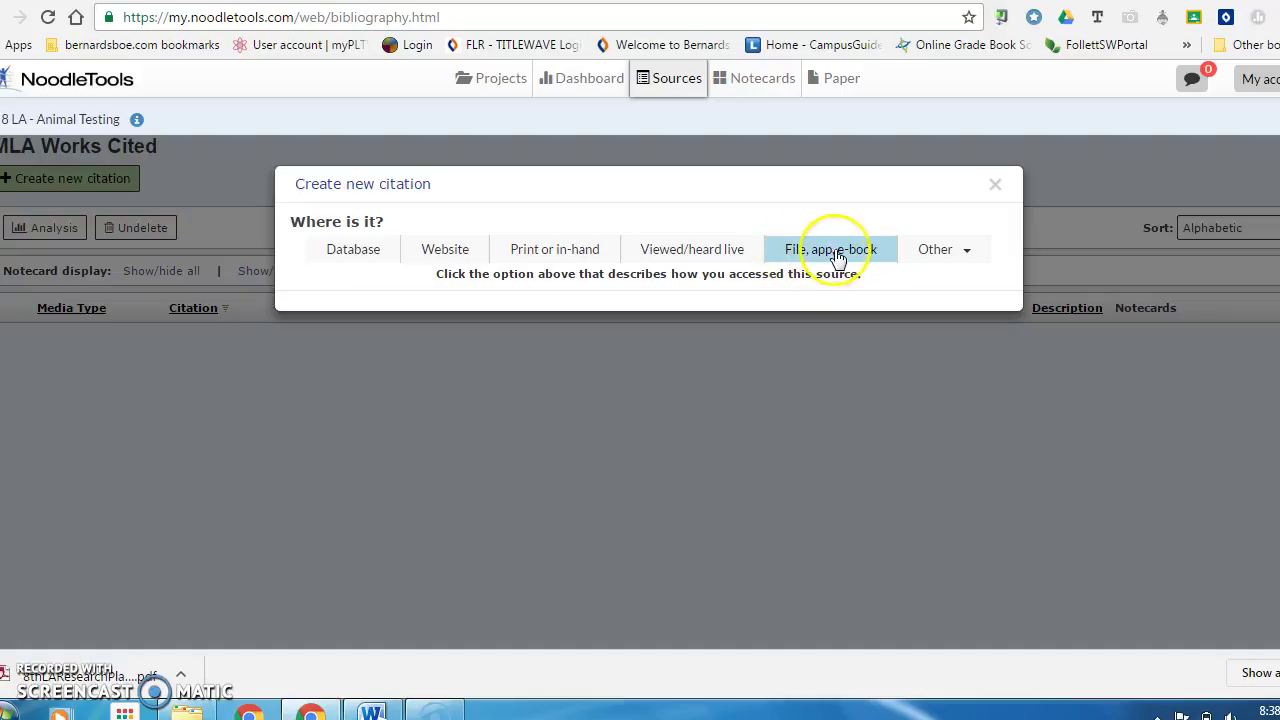
click(969, 255)
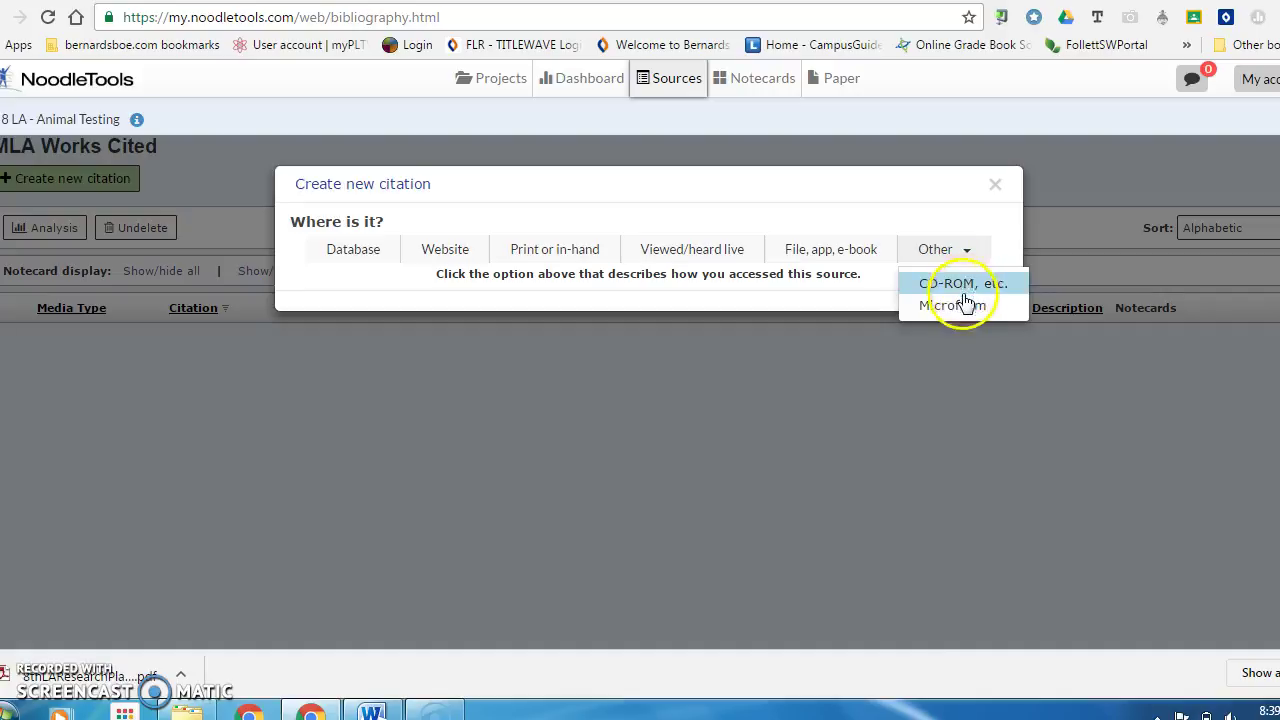
click(960, 221)
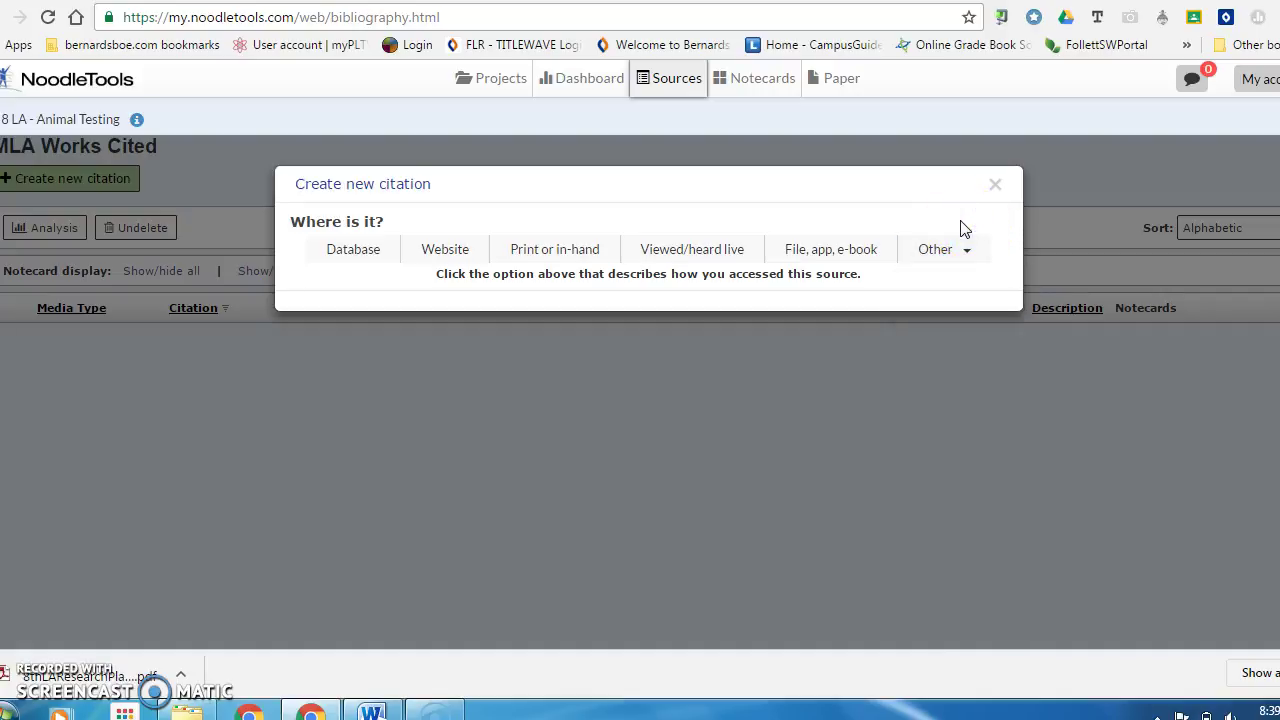
right_click(359, 256)
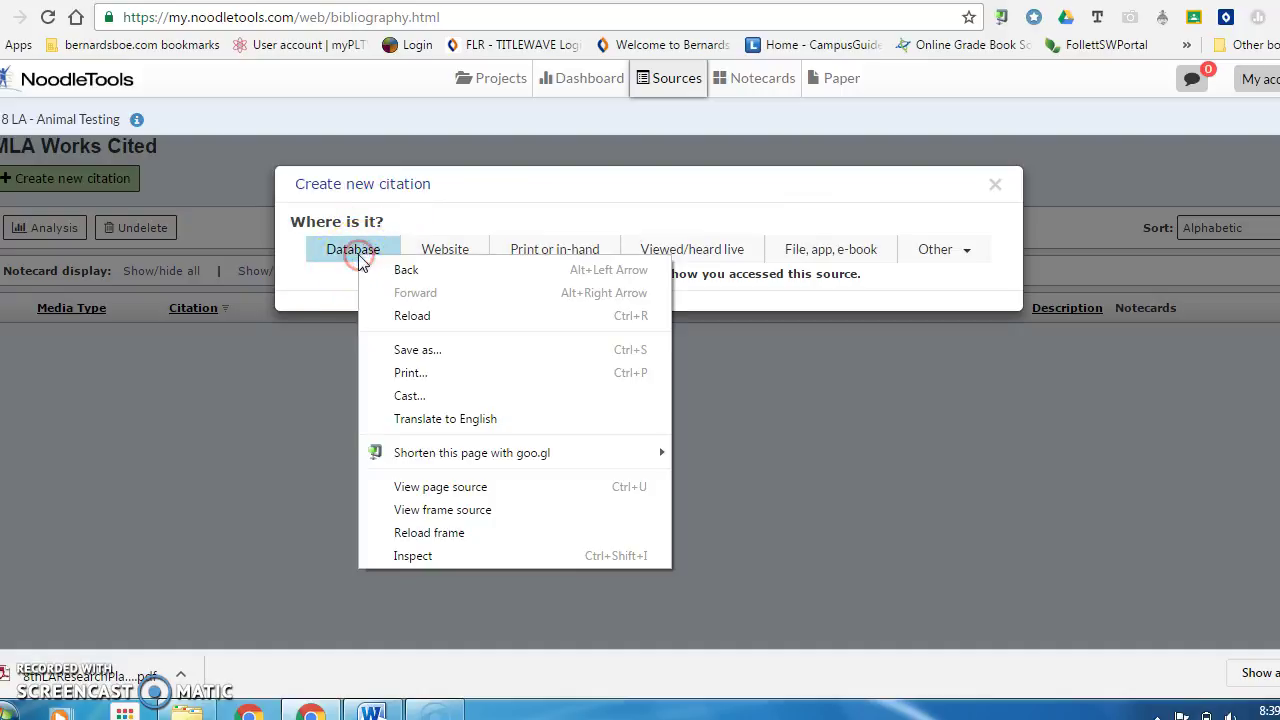
click(348, 254)
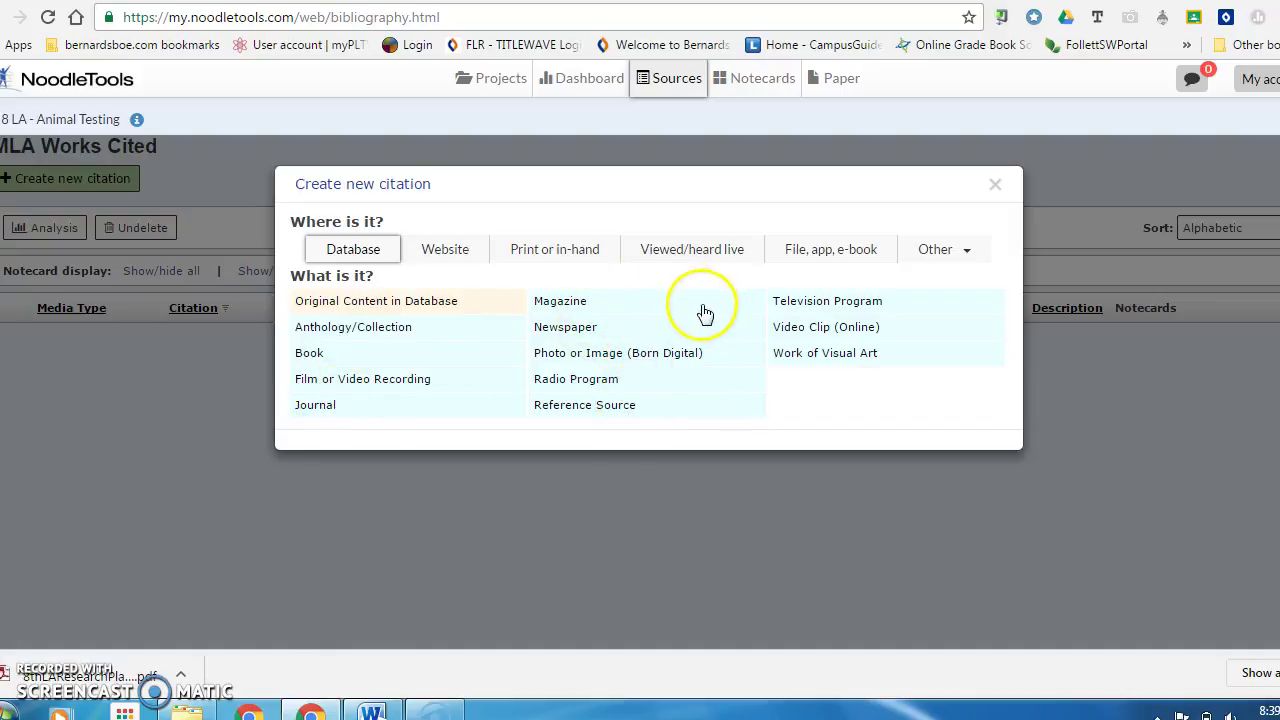
Step: Choose Magazine as the source type and scroll through the blank citation form
click(557, 303)
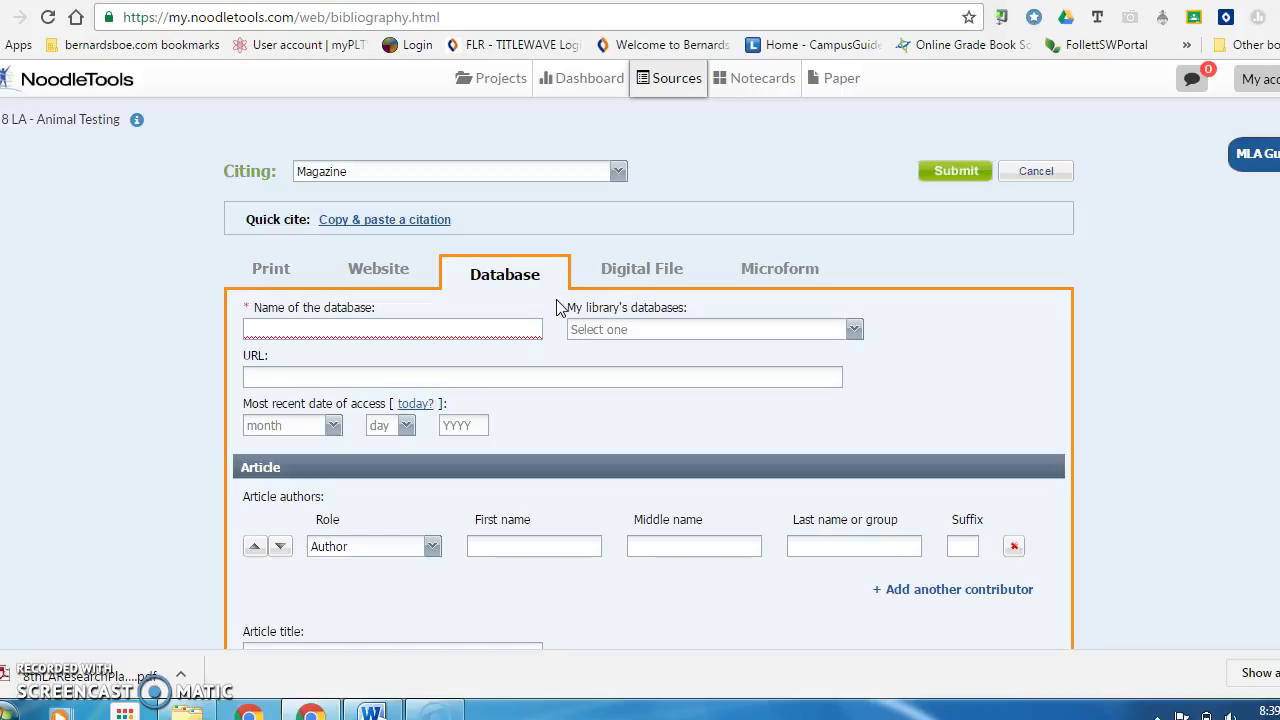
middle_click(1147, 313)
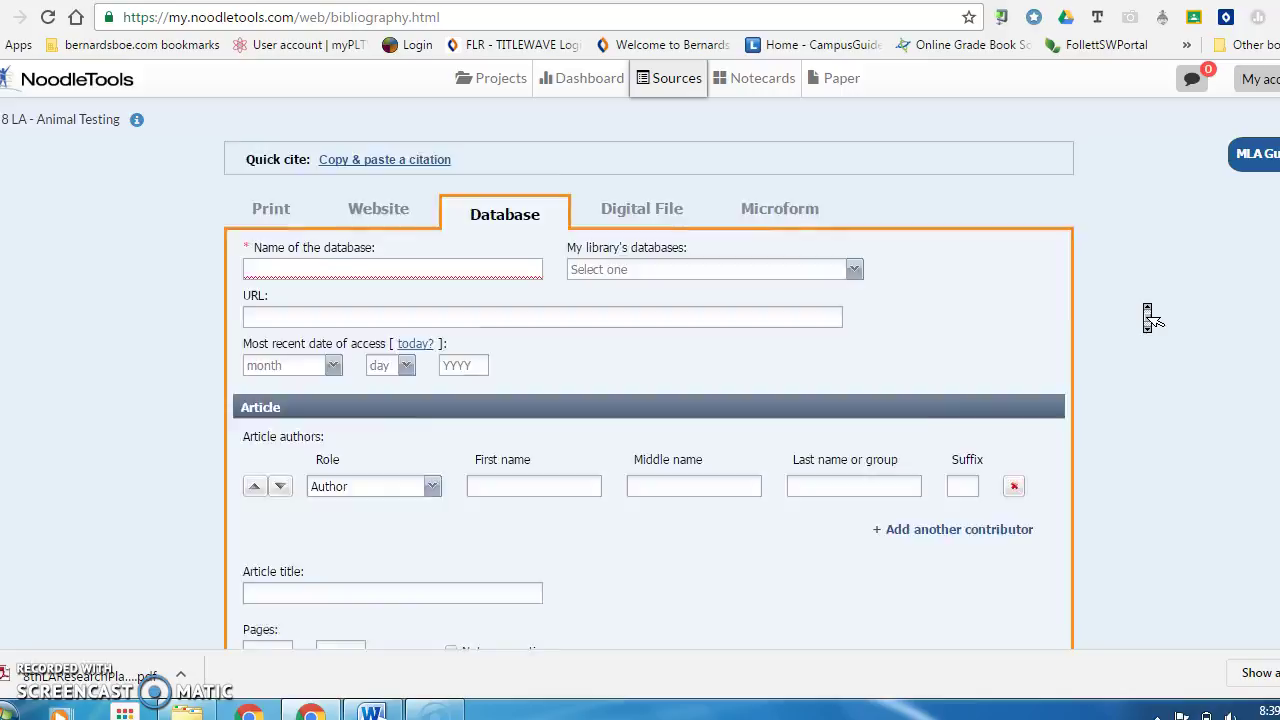
scroll(1147, 313, up, 7)
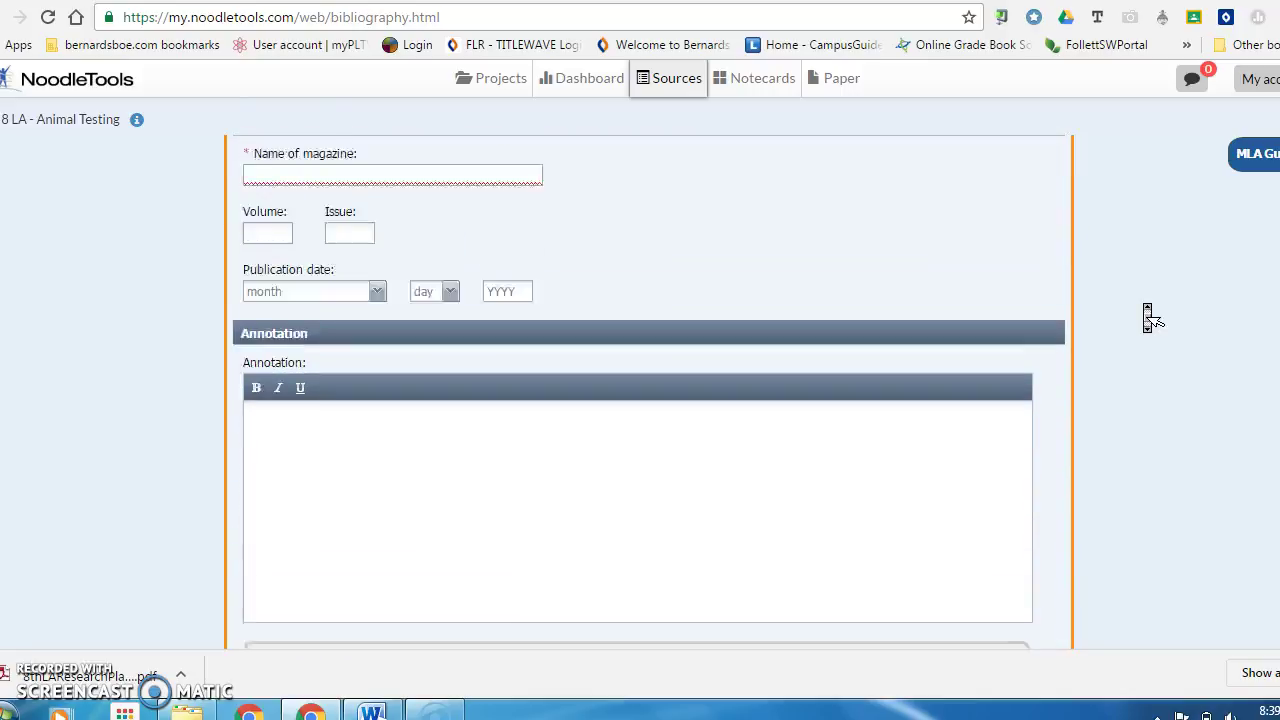
scroll(1143, 309, down, 7)
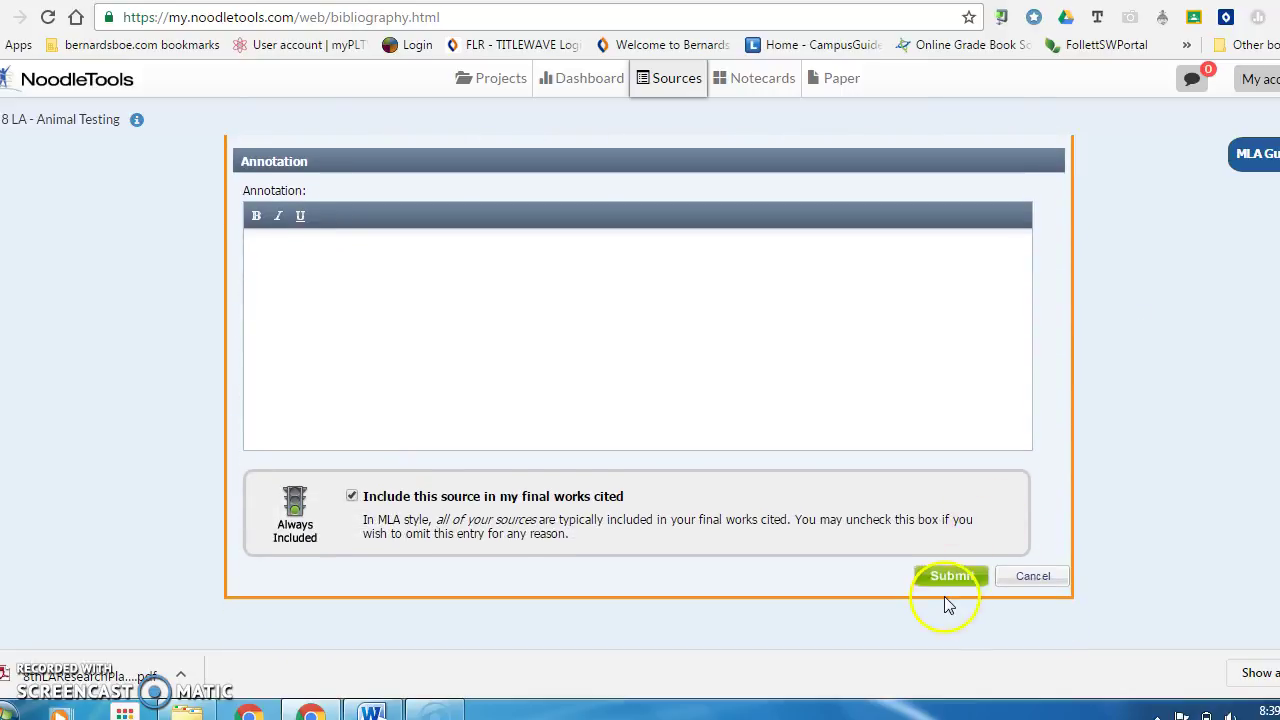
middle_click(1138, 408)
scroll(1138, 405, up, 7)
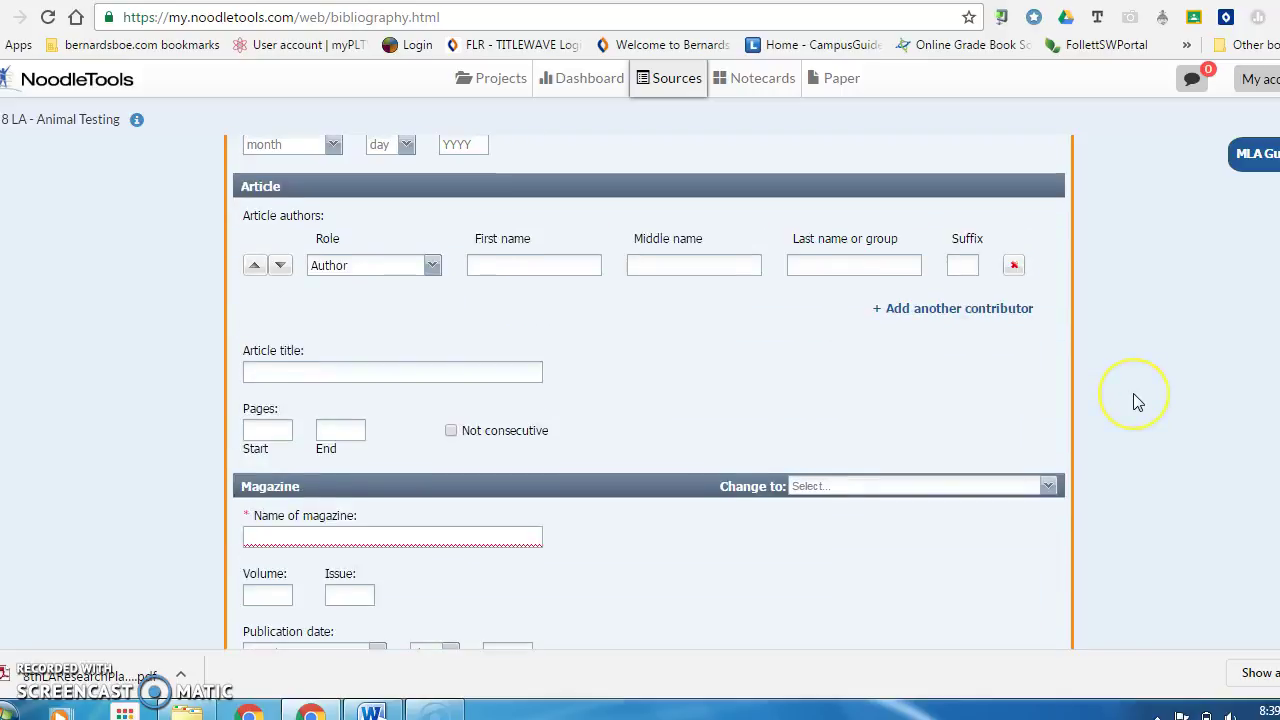
scroll(1138, 402, up, 3)
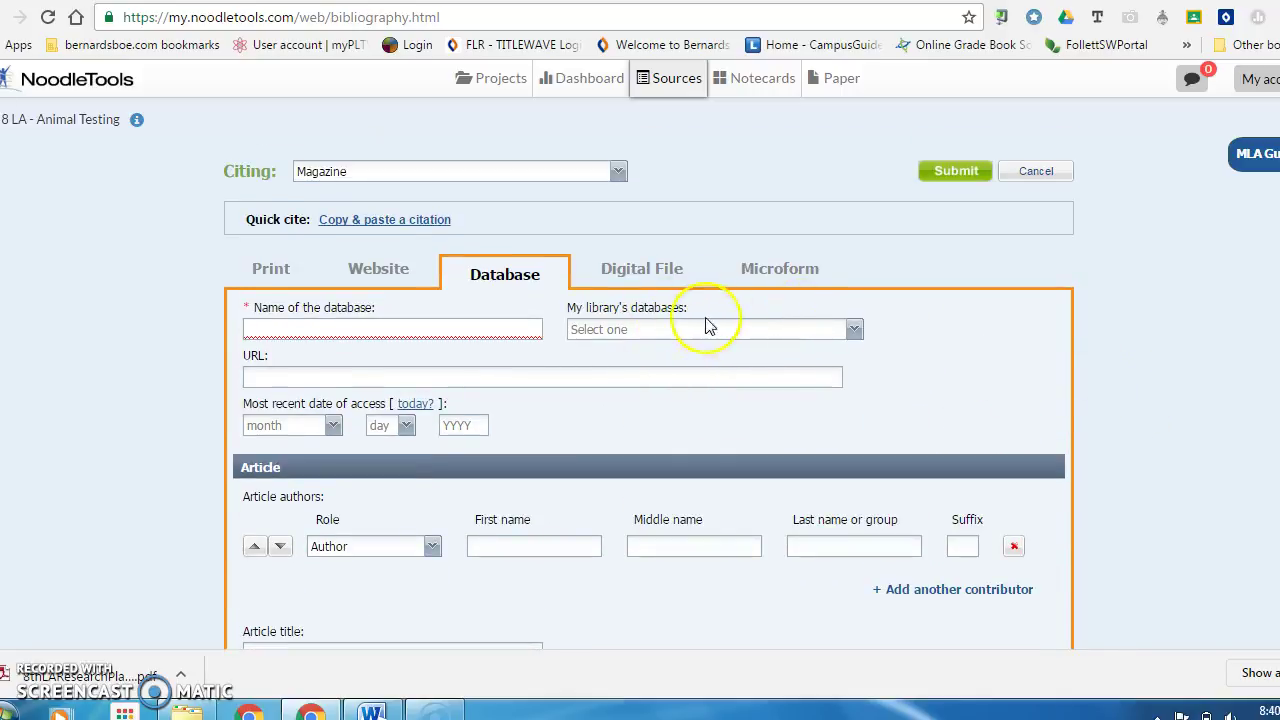
Step: Pick InfoTrac Student Edition from the library's databases list
click(855, 331)
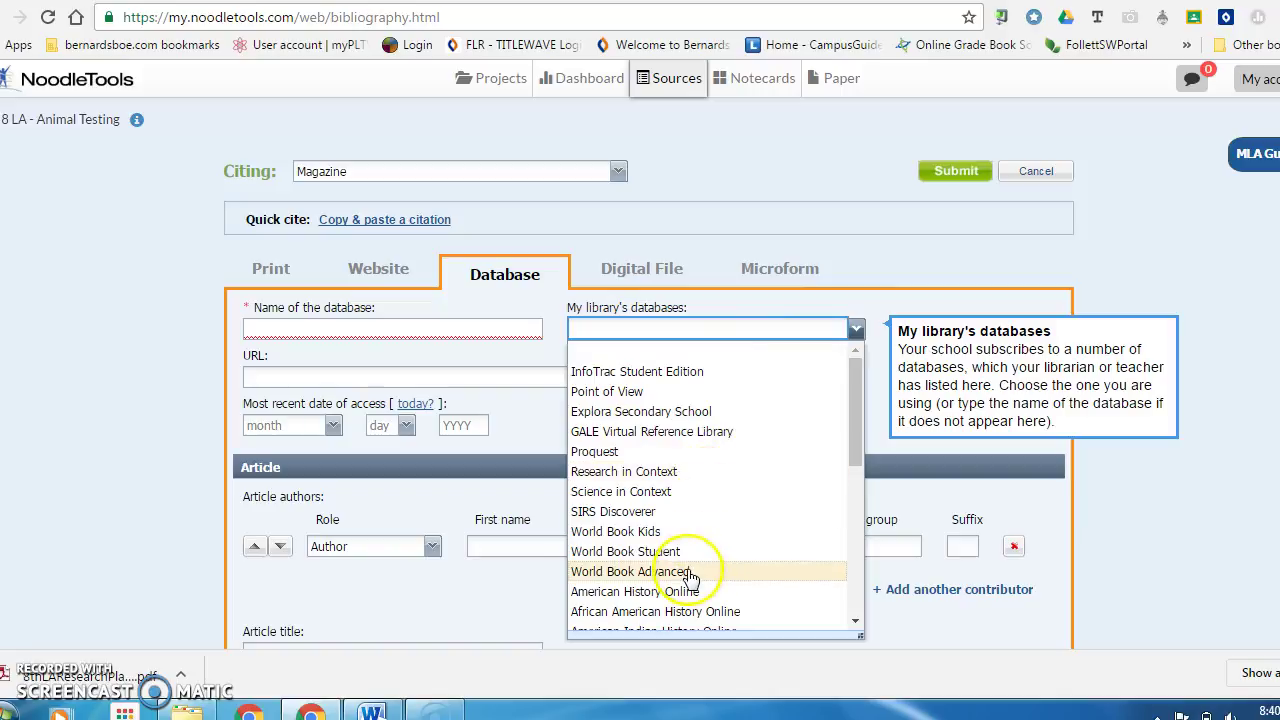
click(701, 372)
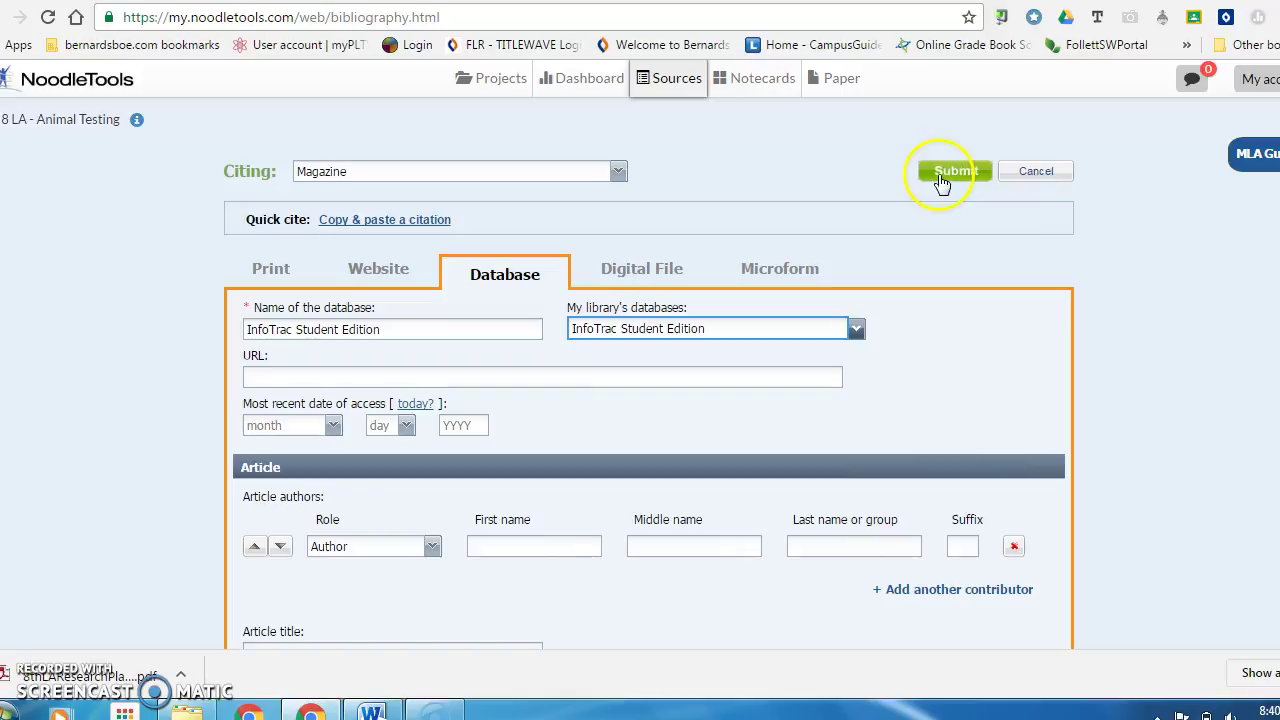
Step: Close the citation form to see 'Is Testing on Animals Necessary?' listed in Works Cited
click(1040, 178)
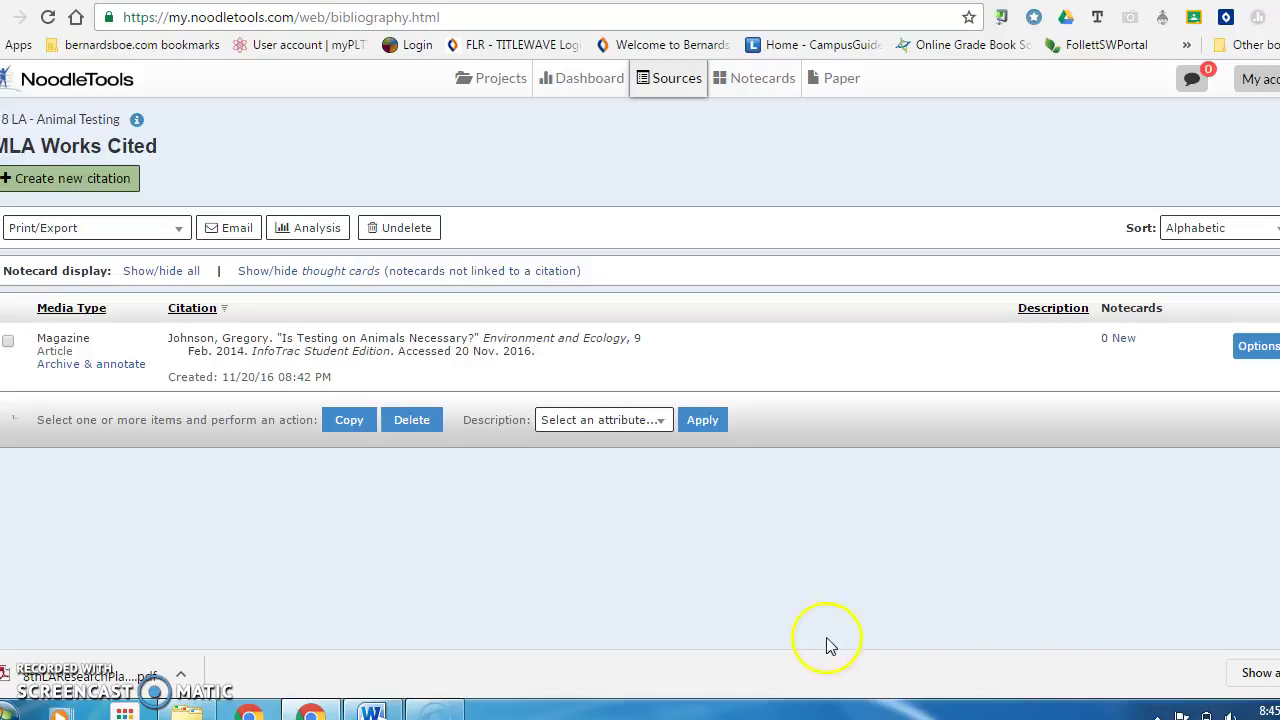
Step: Export the Works Cited list to Google Docs from the Print/Export menu
click(174, 230)
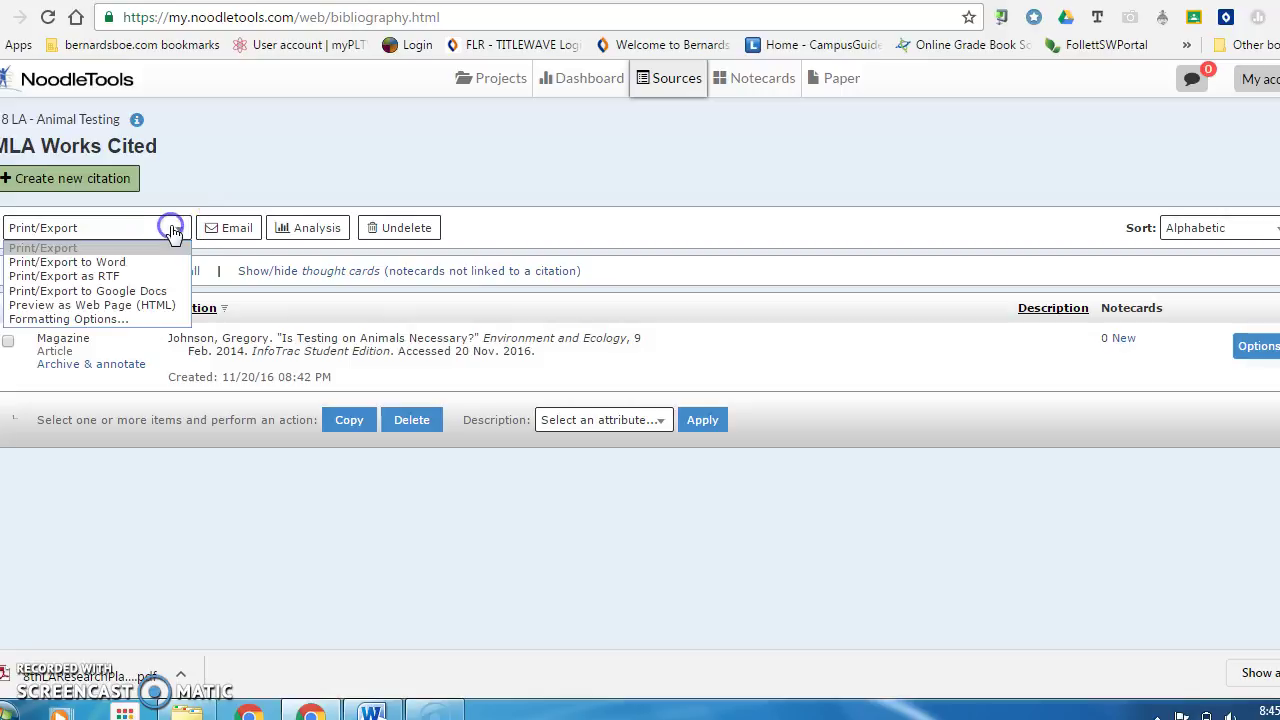
click(153, 291)
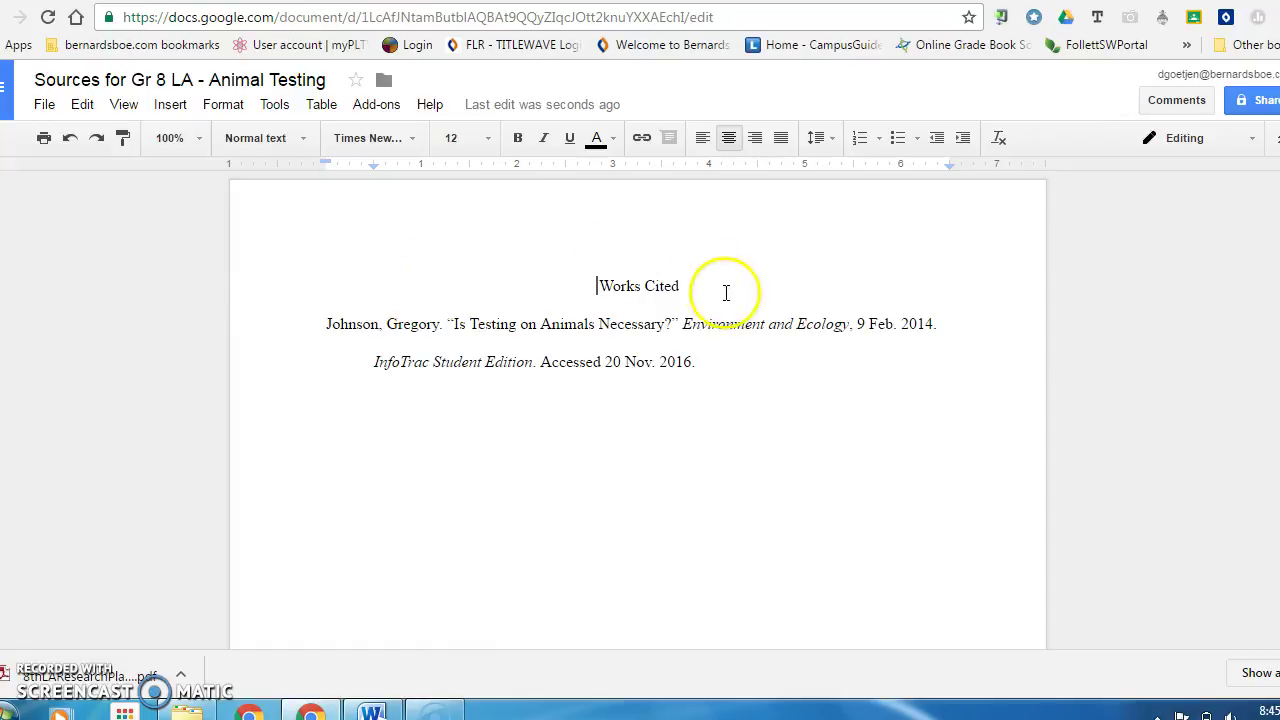
click(1068, 303)
click(1090, 306)
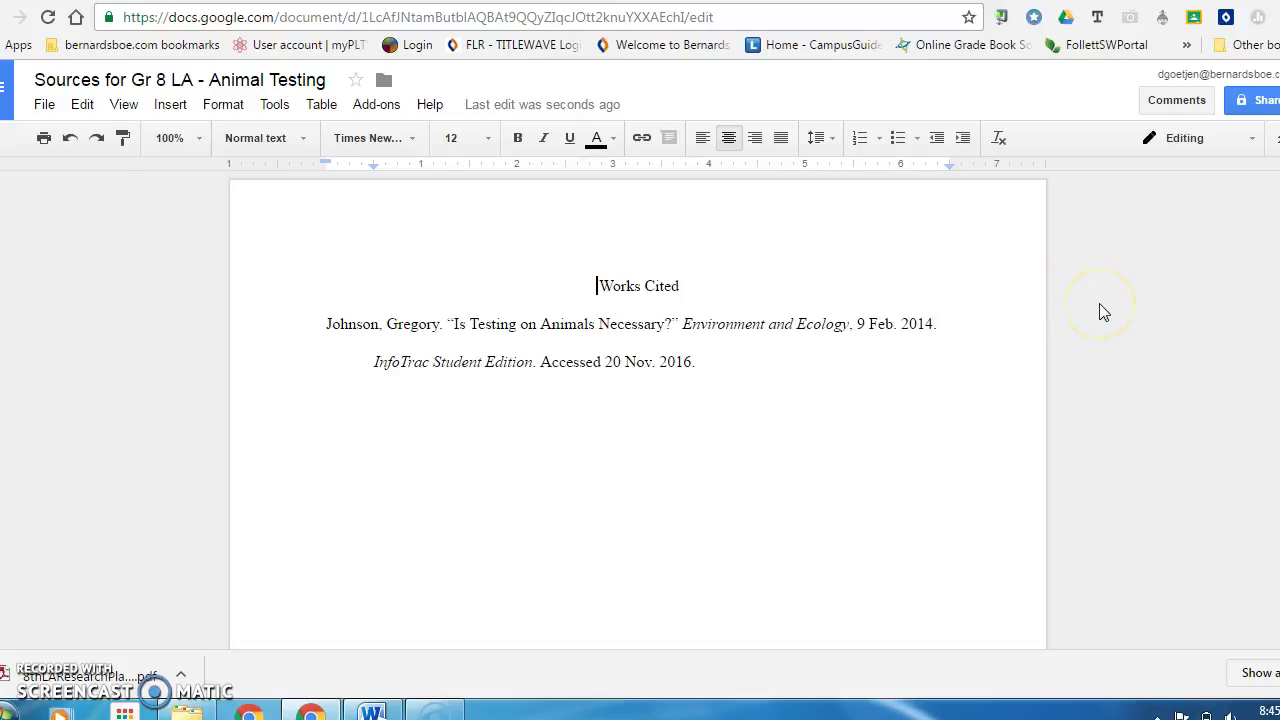